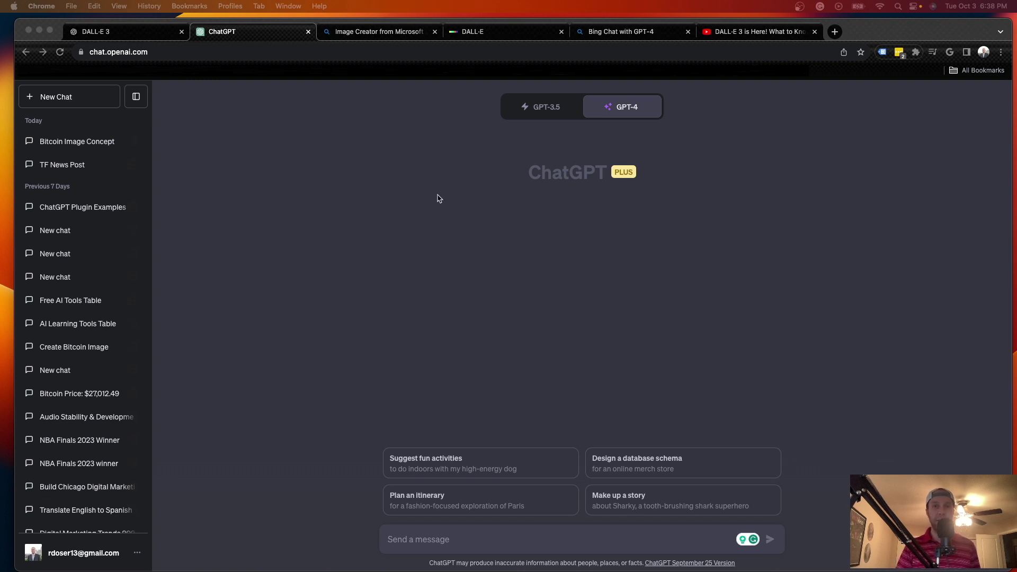
Step: View the DALL·E 3 YouTube video, then go to OpenAI's DALL·E 3 page
click(720, 32)
mouse_move(1014, 118)
mouse_down()
mouse_move(1008, 163)
mouse_move(408, 220)
mouse_up()
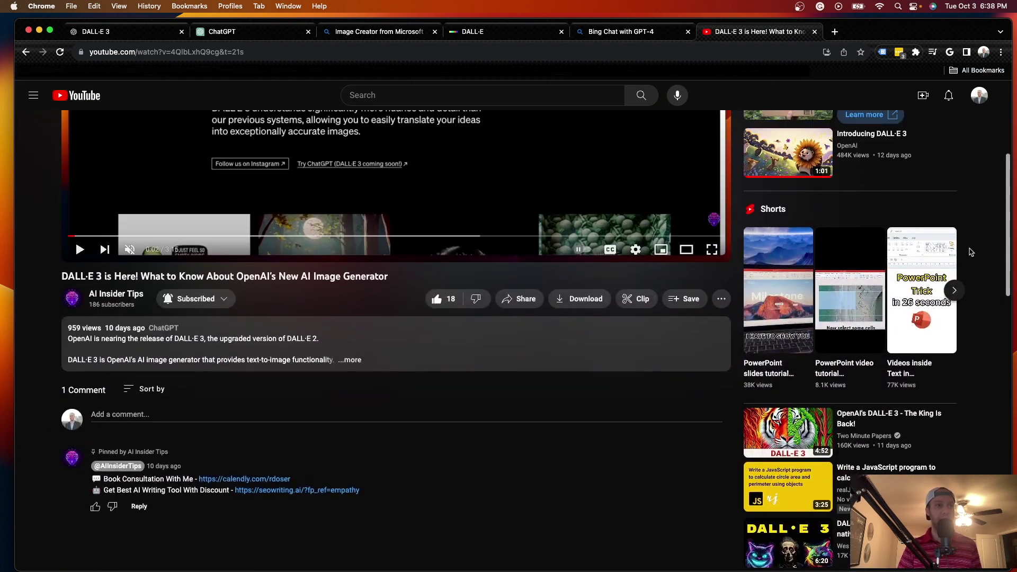
scroll(76, 240, up, 3)
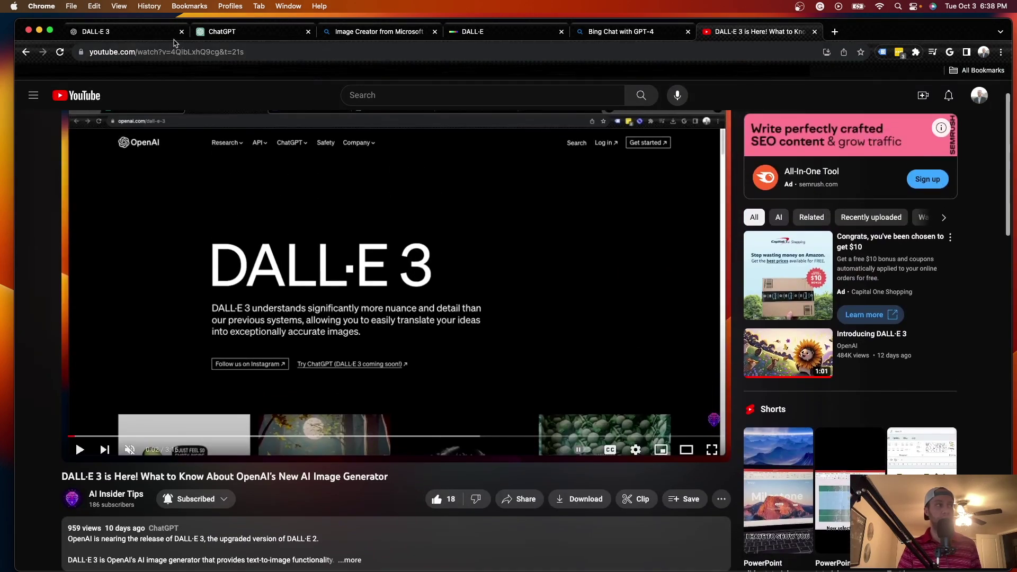
click(128, 32)
mouse_move(1014, 221)
mouse_down()
mouse_move(1014, 114)
mouse_move(1013, 139)
mouse_up()
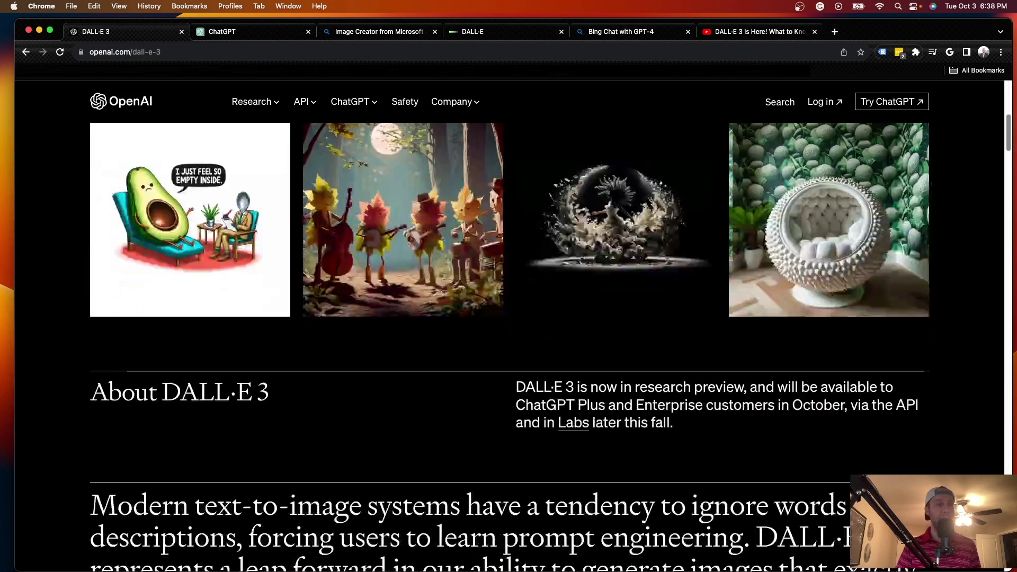
scroll(510, 334, down, 1)
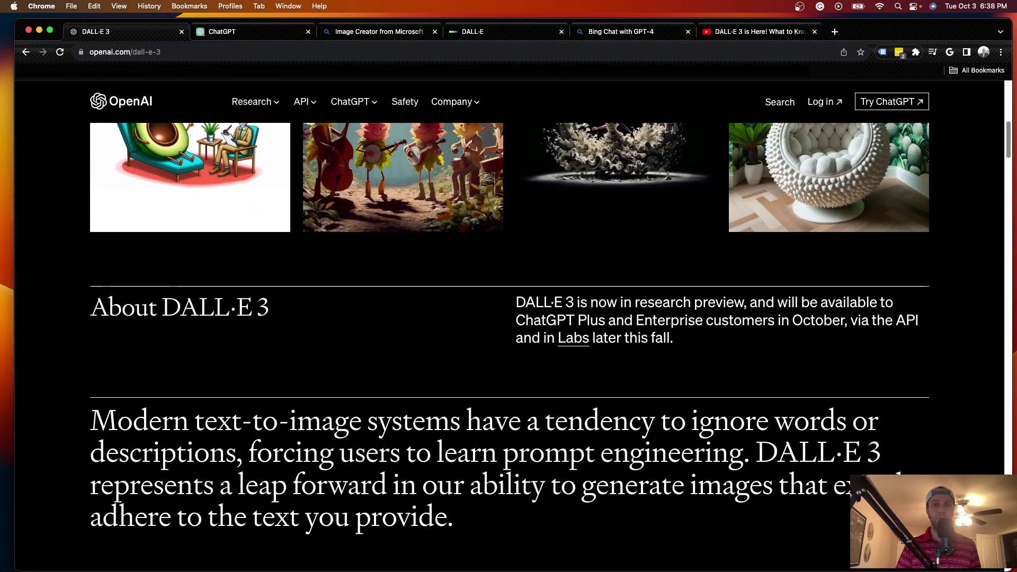
scroll(687, 234, down, 1)
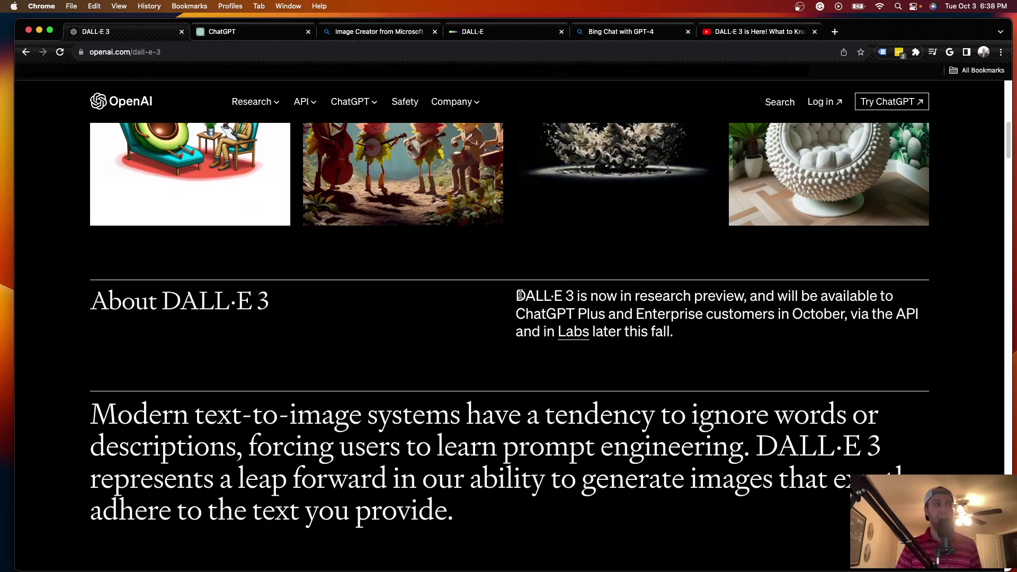
Step: Highlight the research preview availability sentence in the About DALL·E 3 section
mouse_move(517, 296)
mouse_down()
mouse_move(788, 296)
mouse_move(845, 315)
mouse_up()
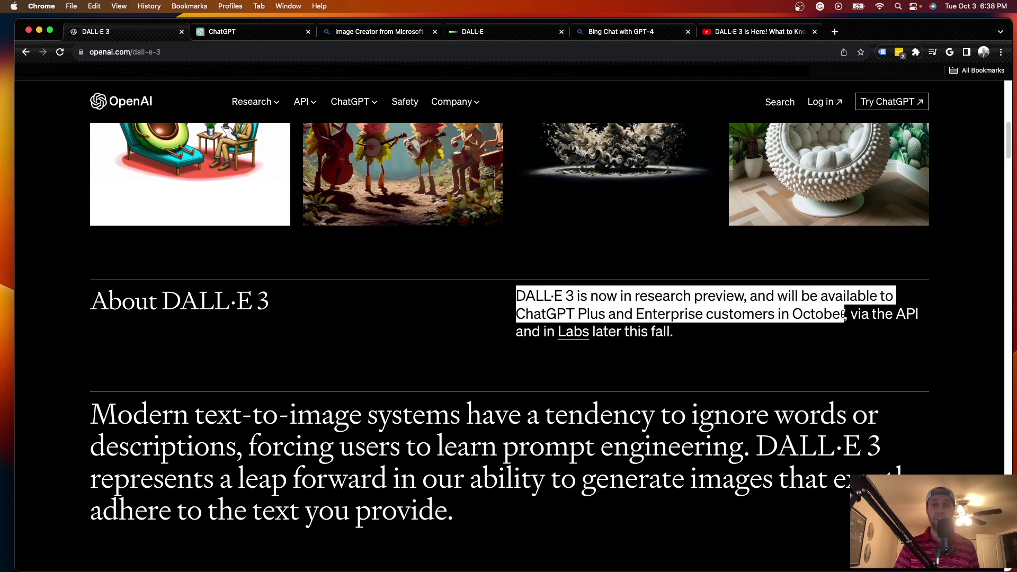
mouse_move(844, 316)
mouse_down()
mouse_move(646, 314)
mouse_move(776, 315)
mouse_up()
click(776, 332)
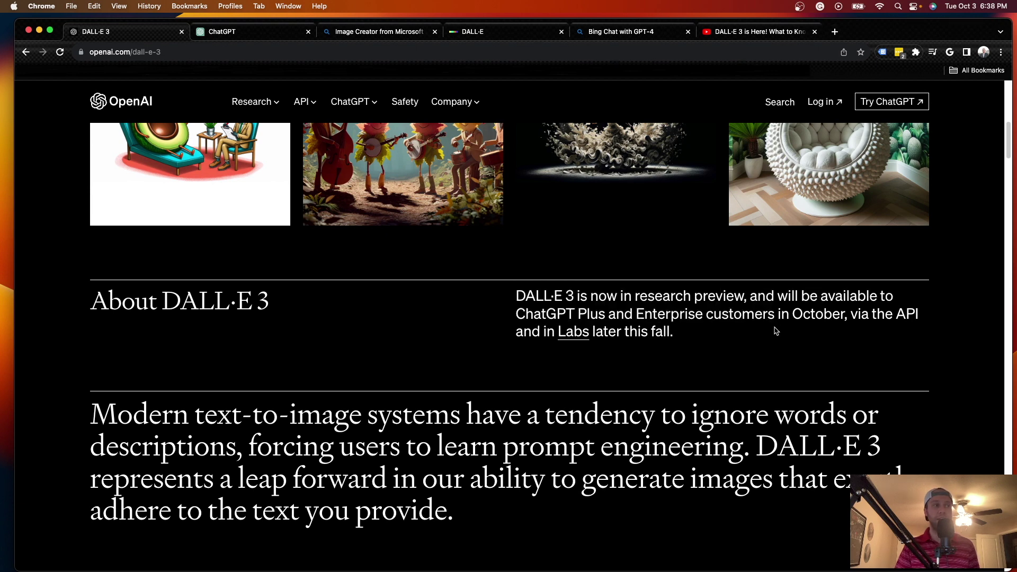
click(245, 33)
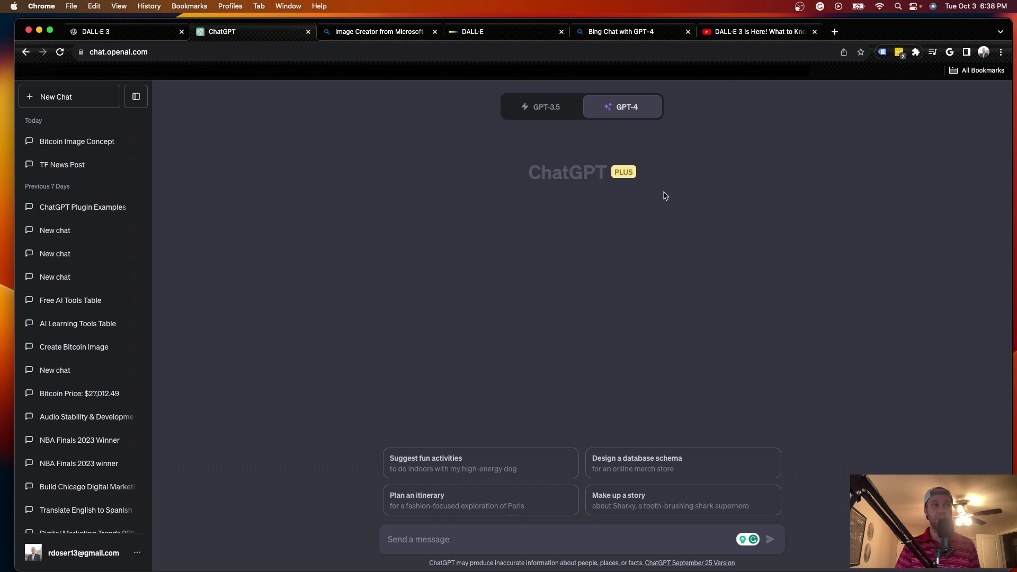
mouse_move(622, 107)
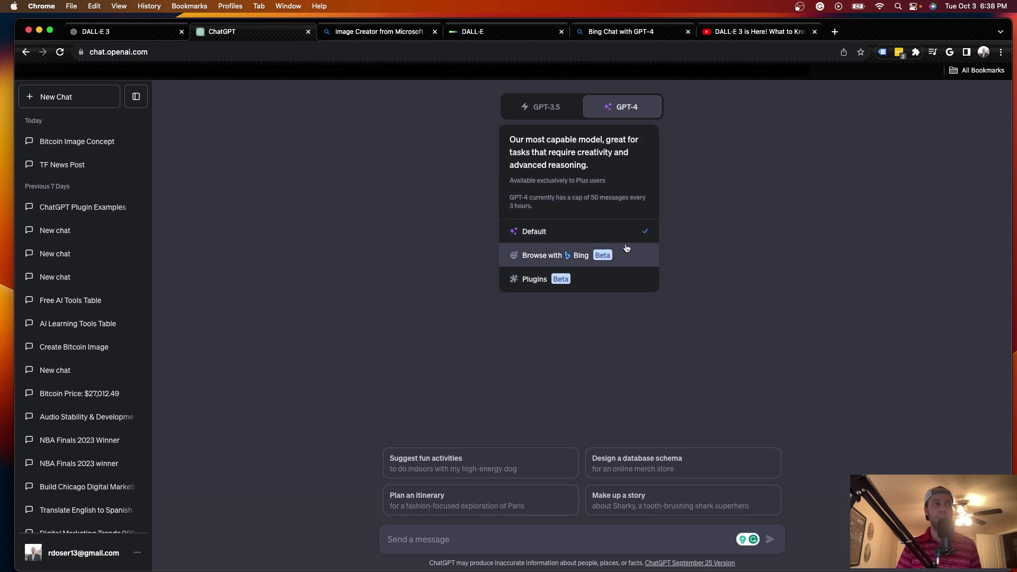
Step: Send GPT-4 the nebula basketball dunk painting prompt and highlight its refusal to create images
text(Please create the following image - "An expressive oil painting of a basketball player dunking, depicted as an explosion of a nebula.")
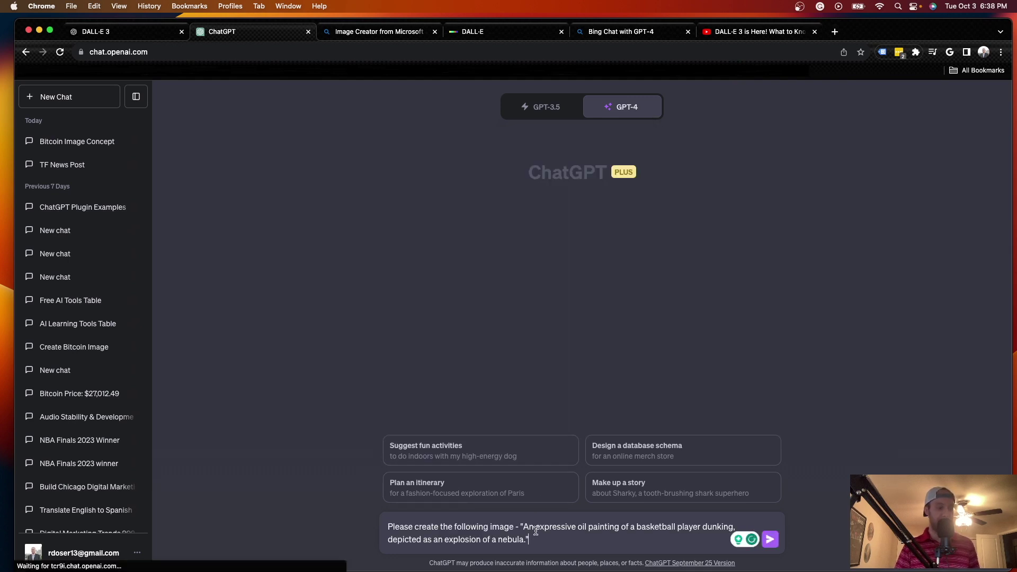
key(Return)
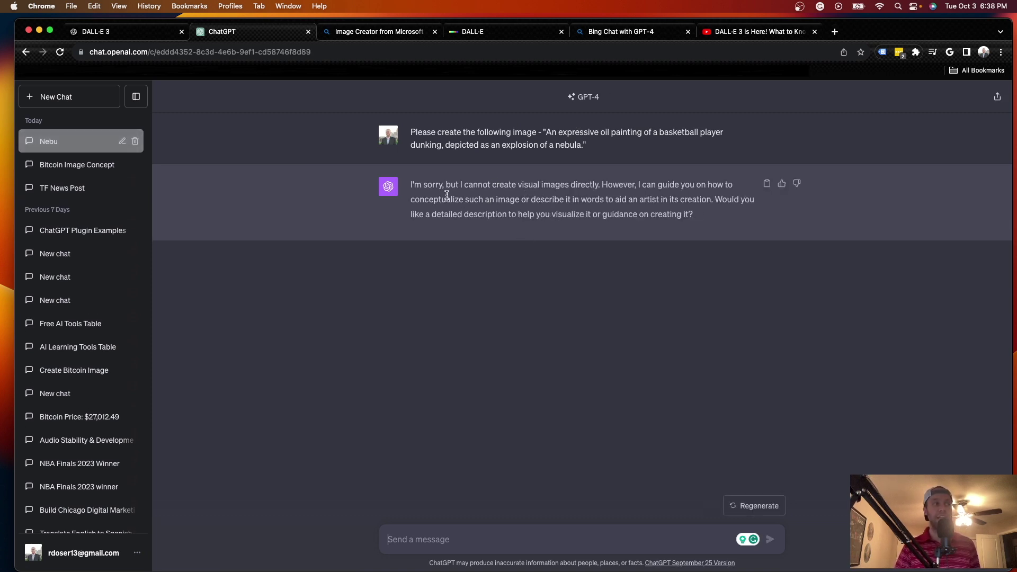
drag(411, 185, 640, 188)
click(760, 451)
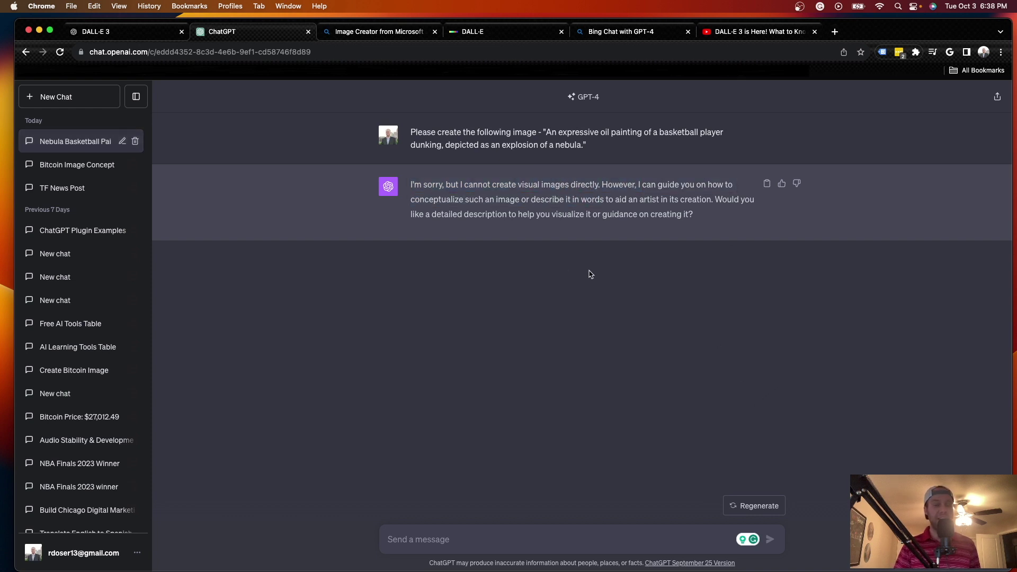
click(361, 34)
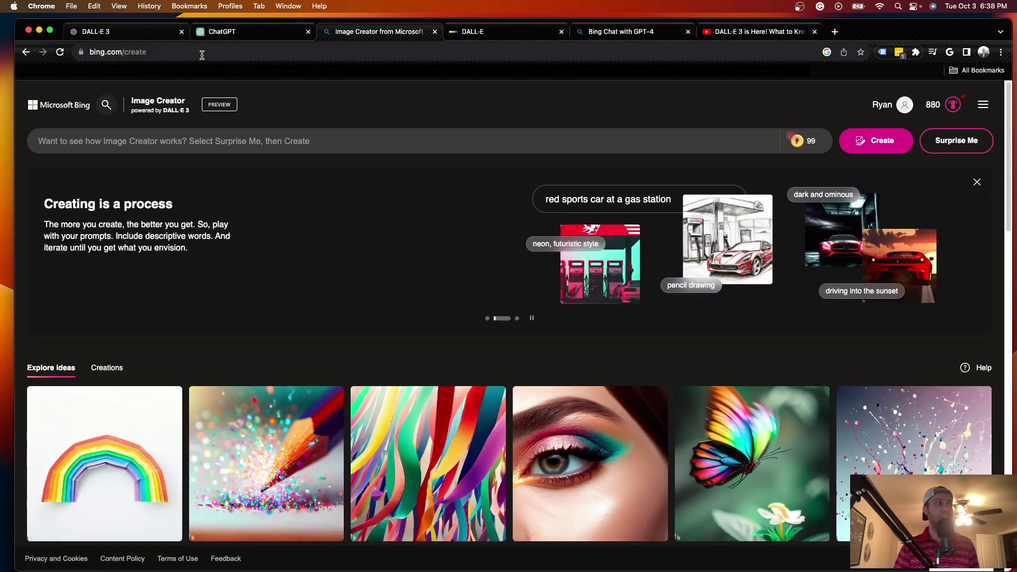
Step: Select the bing.com/create address and the word 'create' in the address bar
click(204, 51)
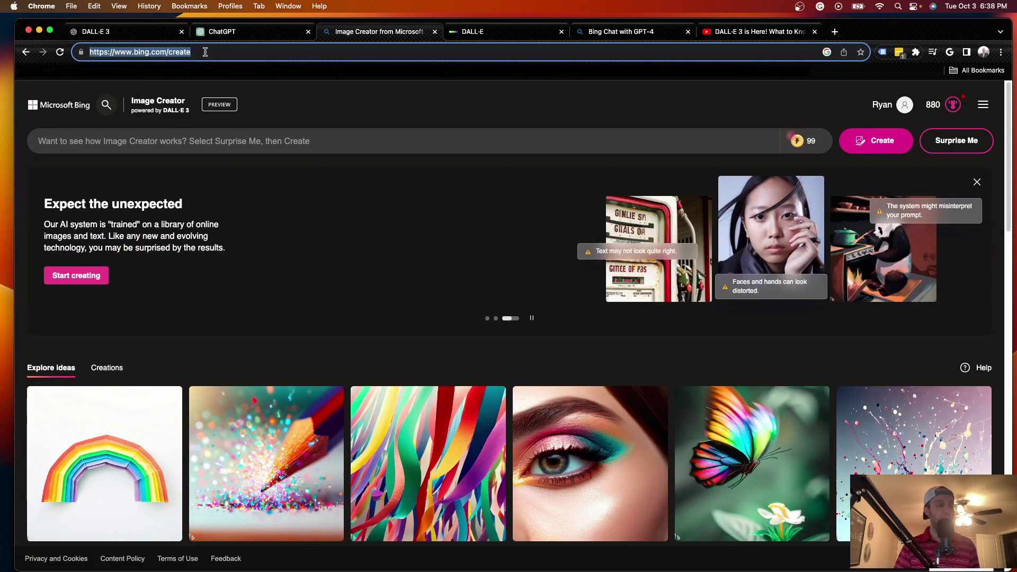
click(204, 52)
triple_click(205, 52)
double_click(206, 51)
click(207, 52)
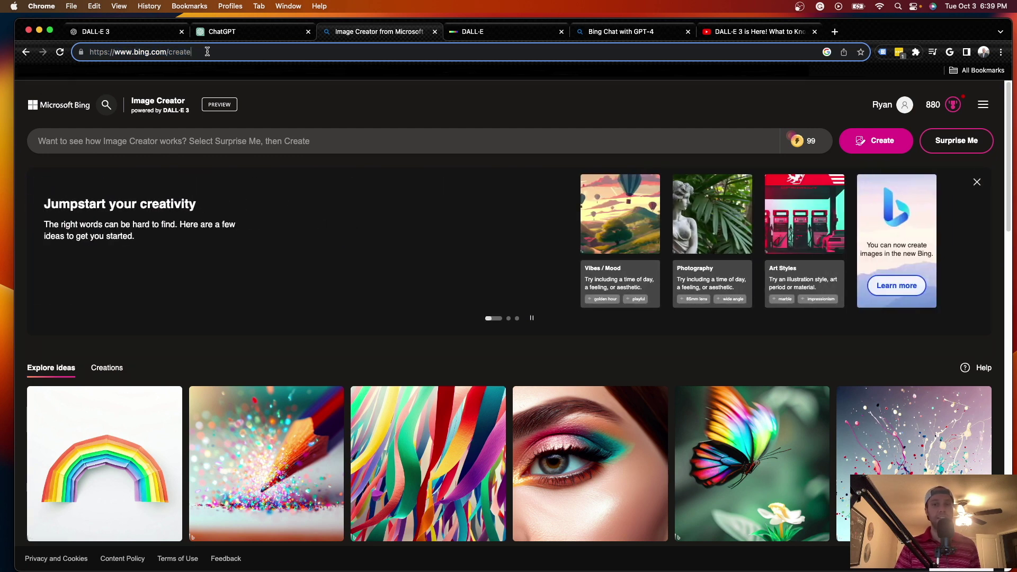
double_click(221, 51)
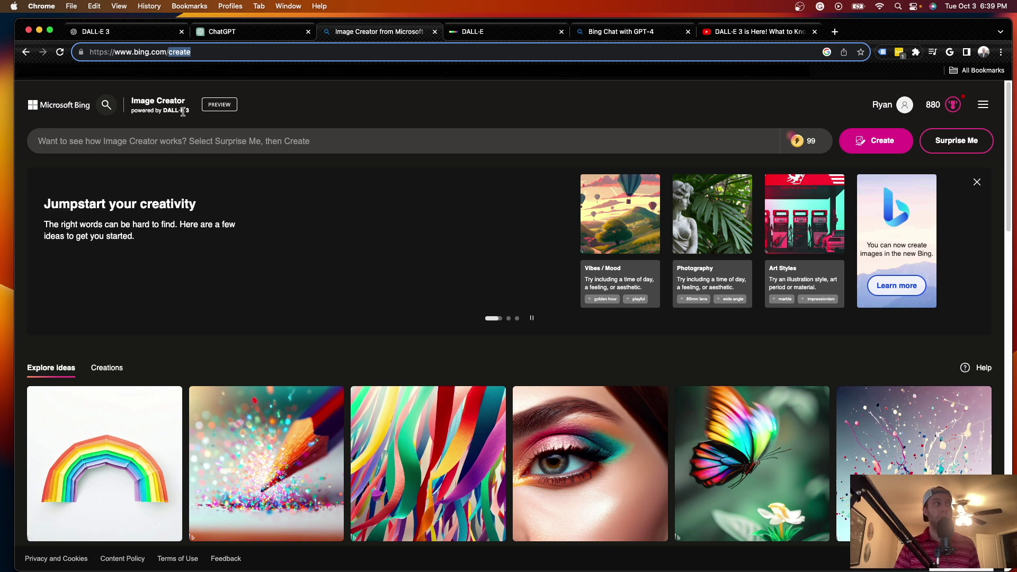
click(179, 95)
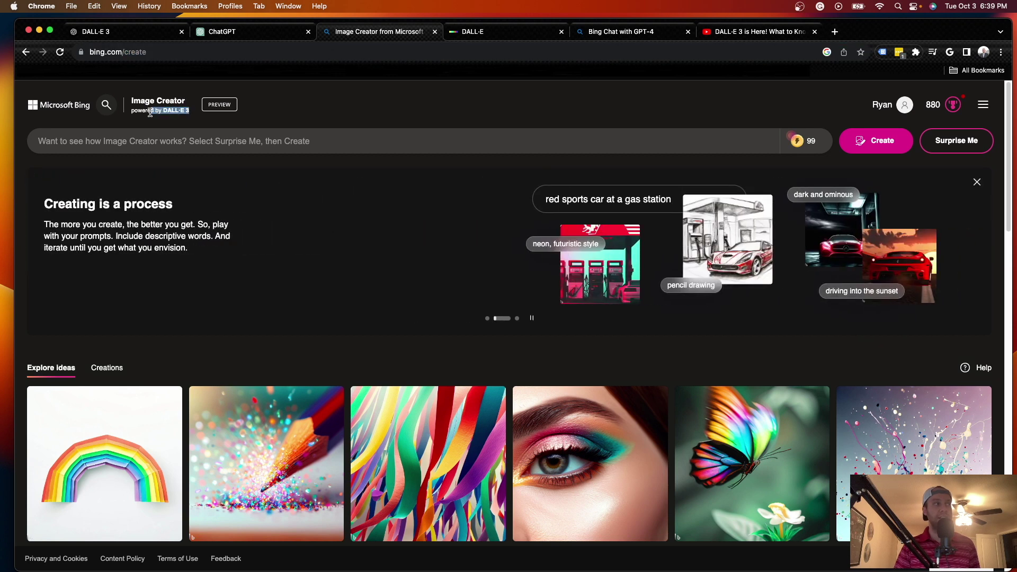
Step: Highlight the 'powered by DALL·E 3' label in the Image Creator header
drag(182, 111, 132, 113)
click(132, 113)
drag(182, 111, 166, 113)
click(165, 111)
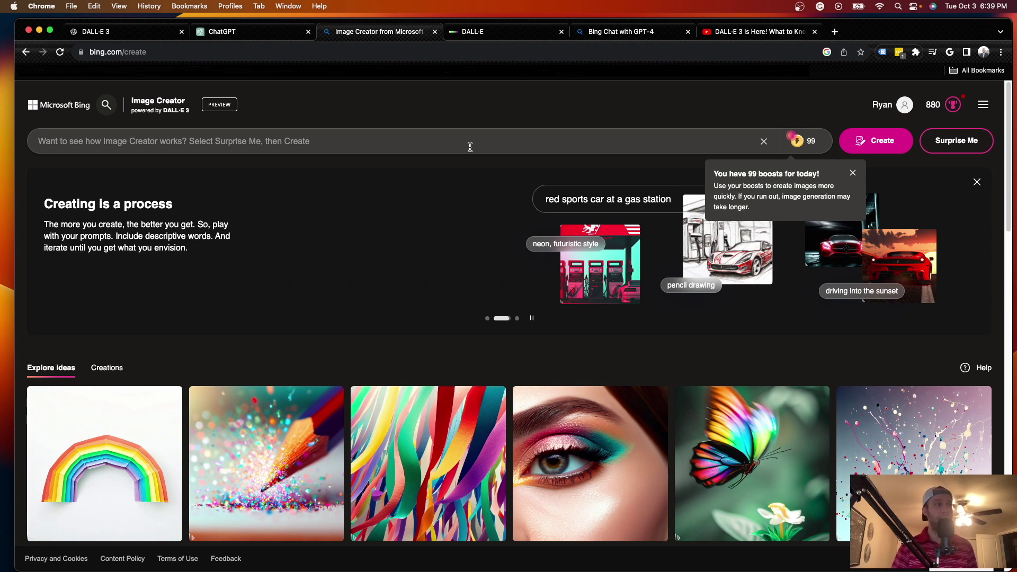
click(128, 33)
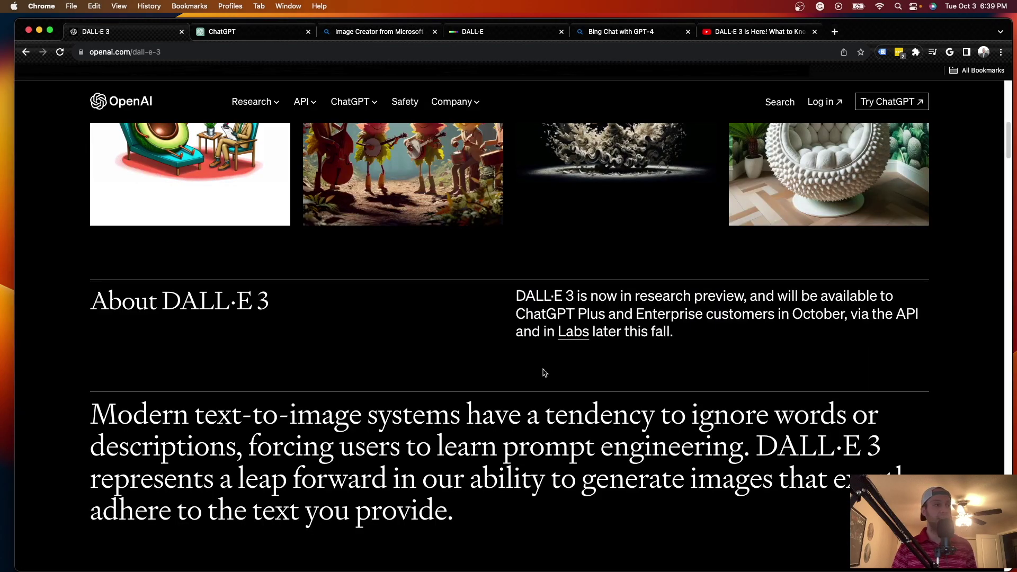
scroll(565, 354, up, 3)
scroll(565, 354, down, 5)
scroll(566, 350, down, 5)
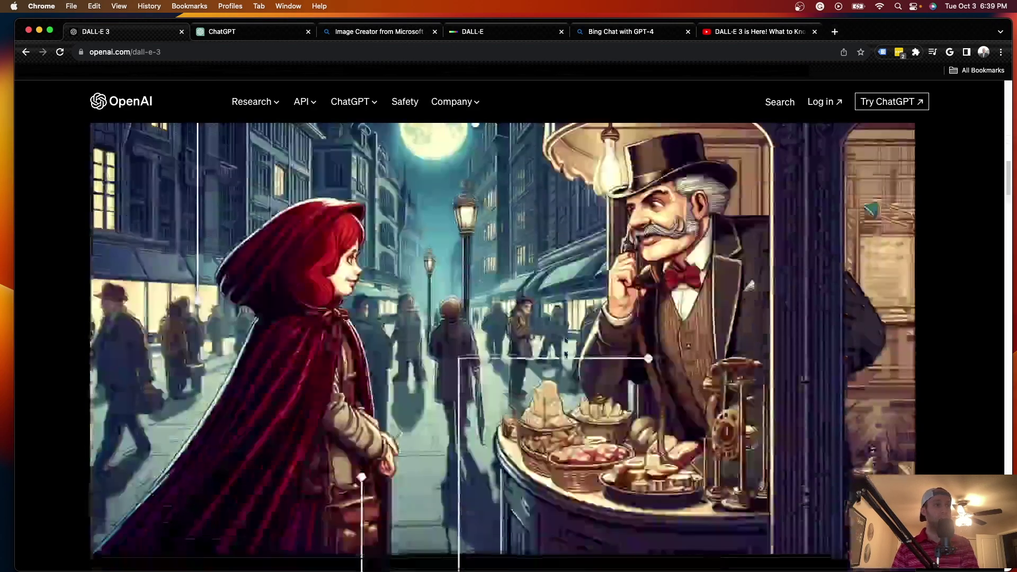
scroll(565, 340, down, 5)
scroll(565, 342, down, 5)
scroll(566, 346, down, 5)
scroll(566, 351, down, 5)
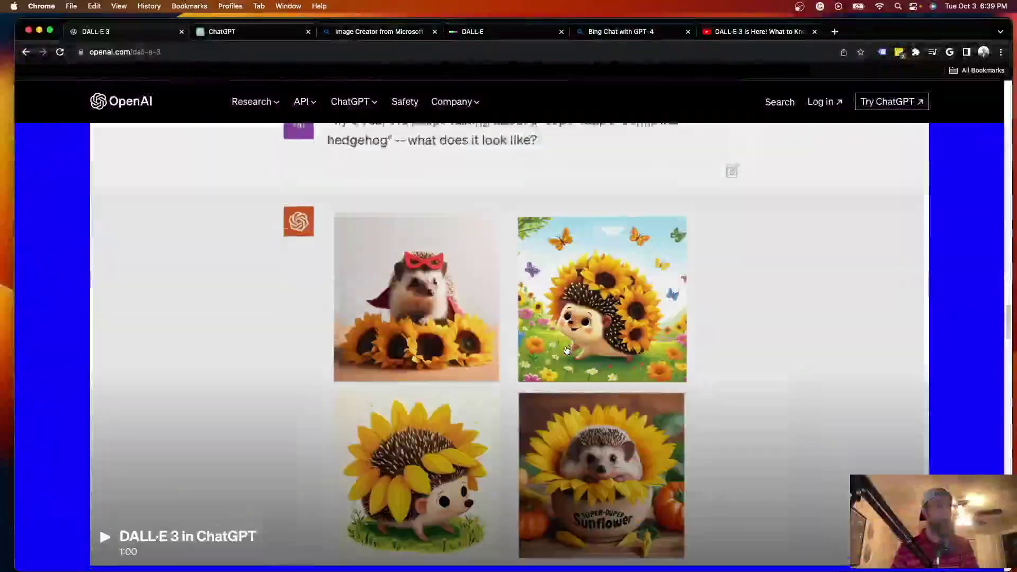
scroll(566, 352, down, 5)
scroll(565, 353, down, 5)
scroll(565, 352, down, 5)
scroll(368, 387, up, 3)
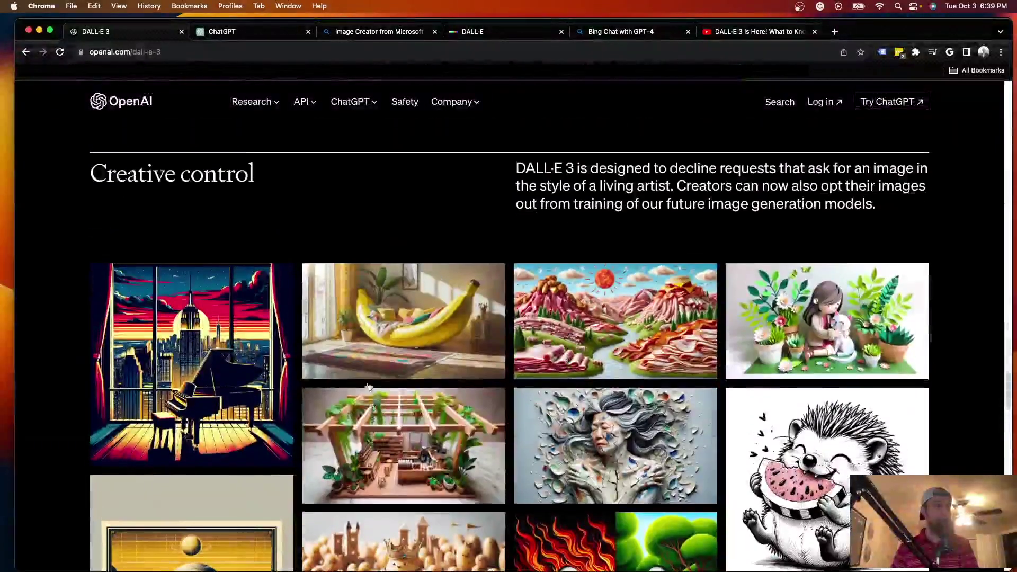
scroll(368, 388, down, 1)
Step: Enlarge the piano cityscape example image, close it, and enlarge it again
click(191, 311)
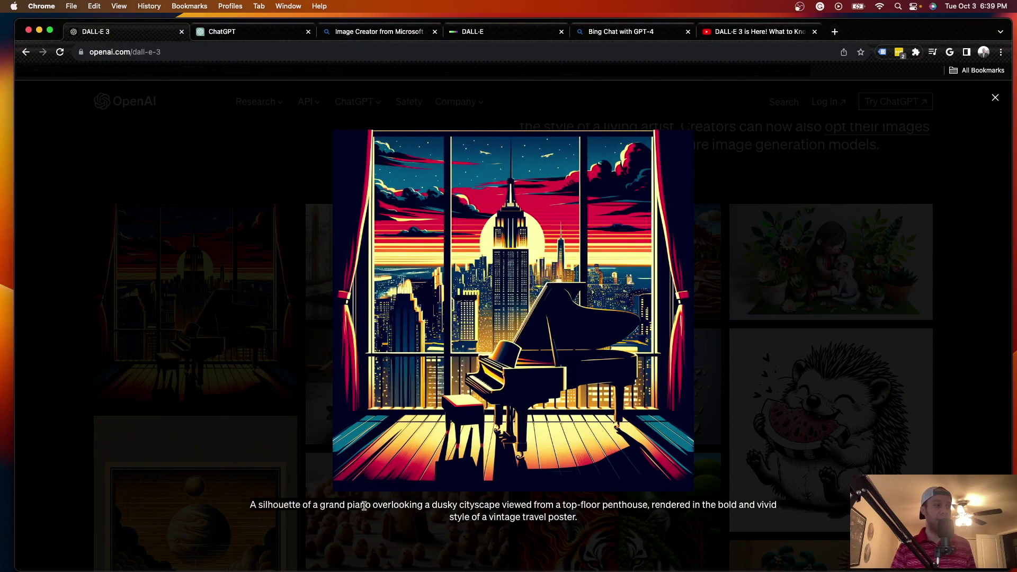
click(586, 527)
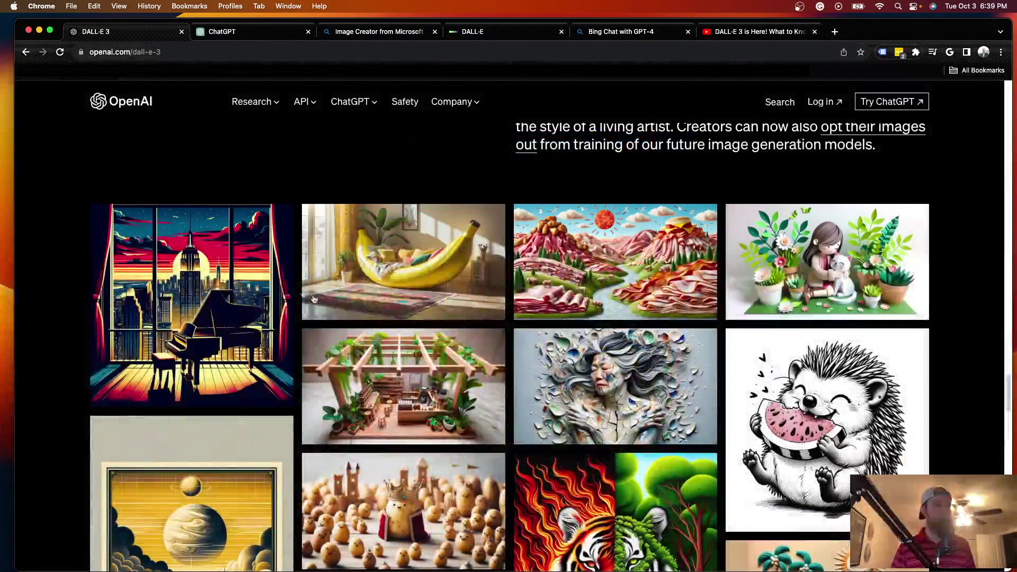
click(191, 310)
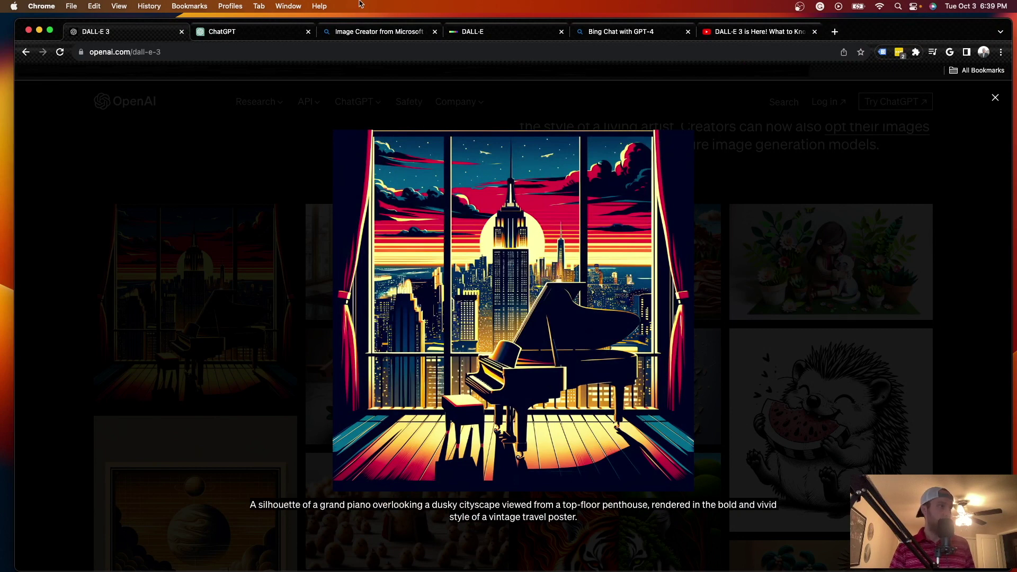
click(374, 31)
Step: Paste the grand piano prompt, create the images, and dismiss the patience notification
text(A silhouette of a grand piano overlooking a dusky cityscape viewed from a top-floor penthouse, rendered in the bold and vivid style of a vintage travel poster.)
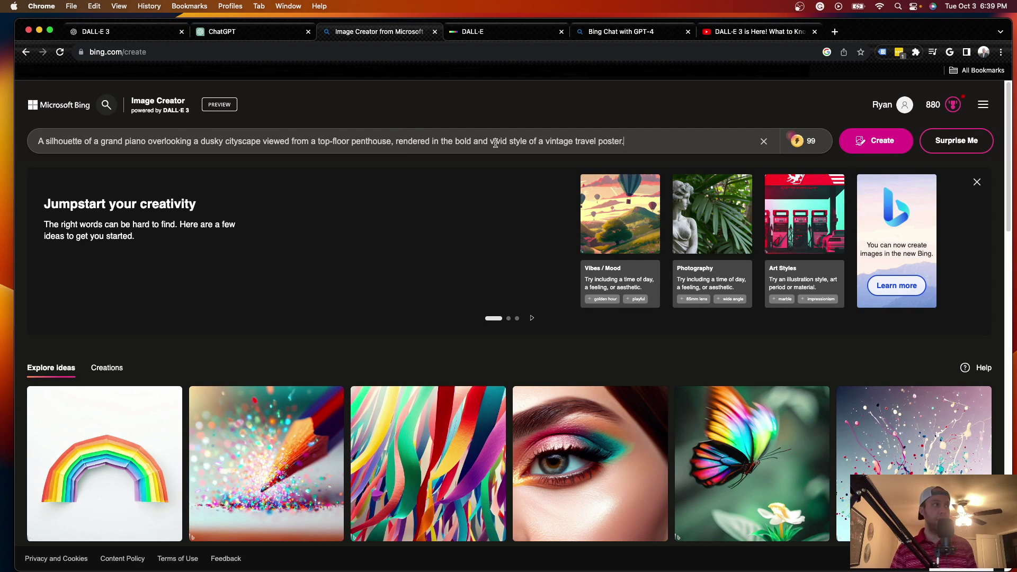
key(Return)
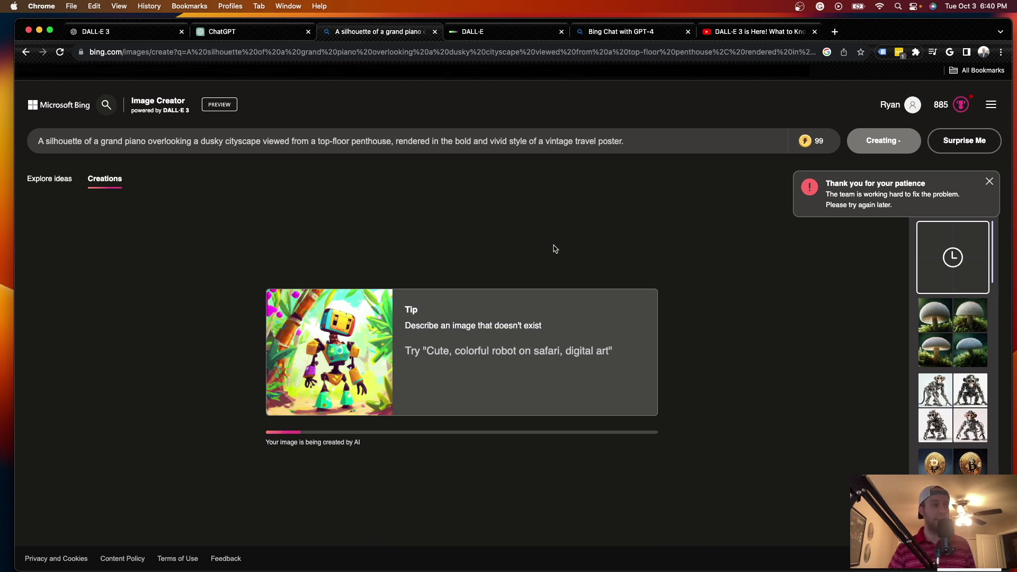
click(991, 184)
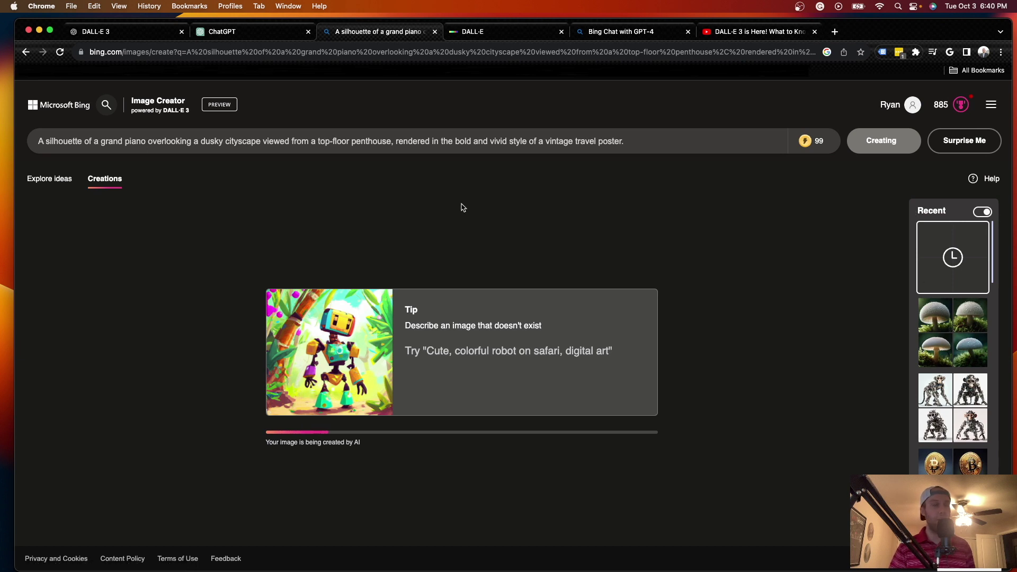
drag(192, 114, 136, 112)
click(170, 110)
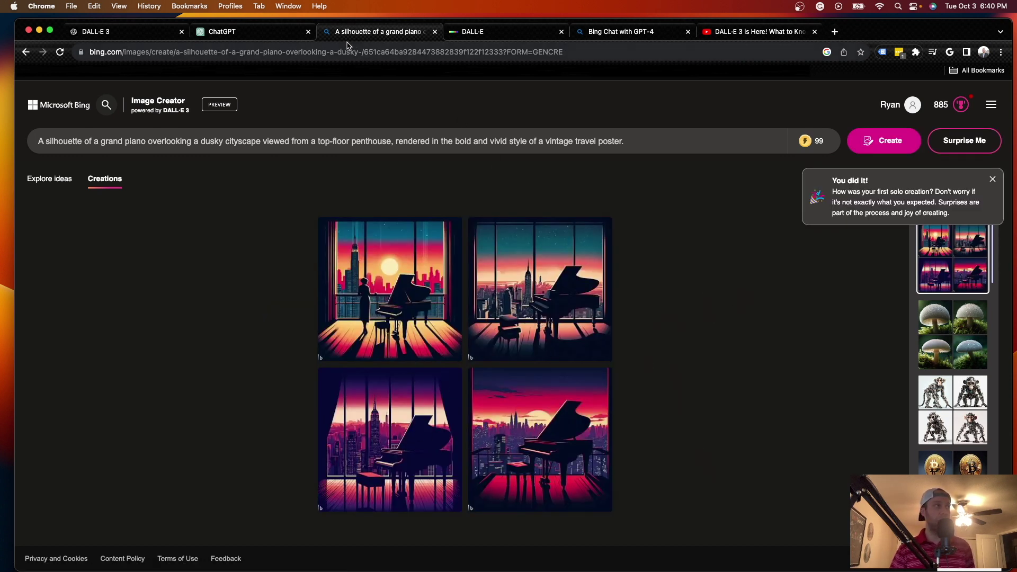
click(119, 31)
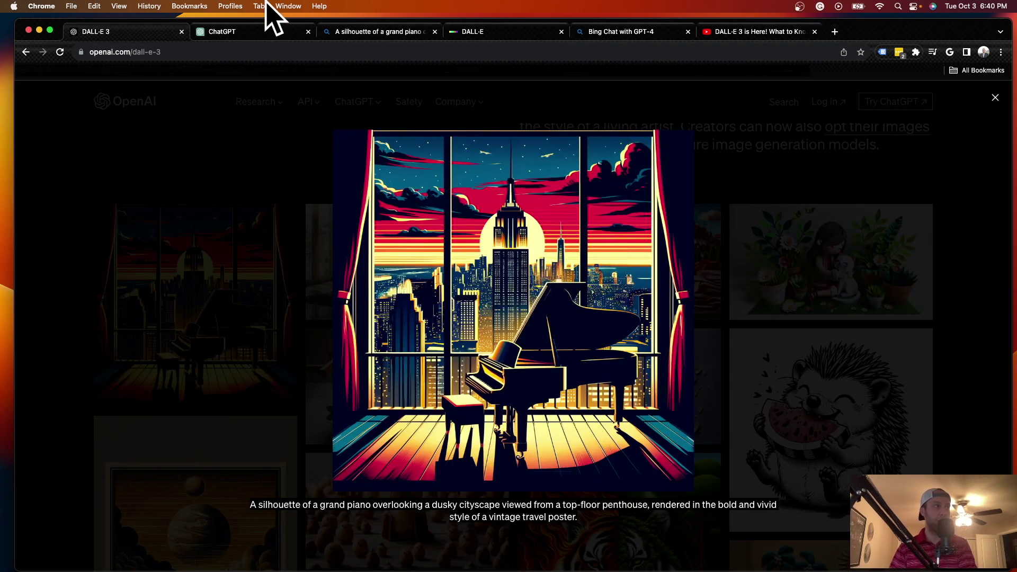
click(239, 32)
click(381, 31)
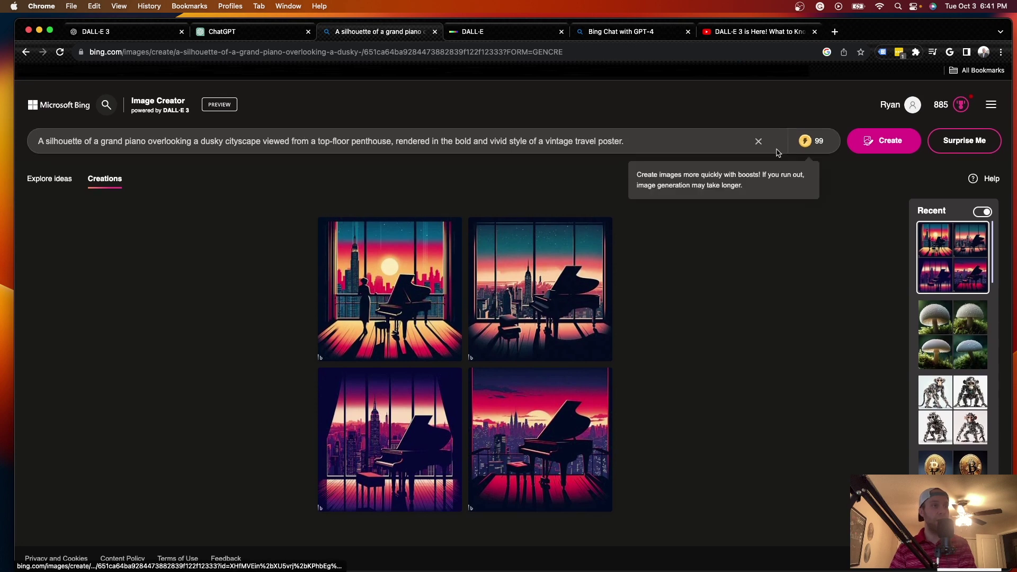
click(566, 278)
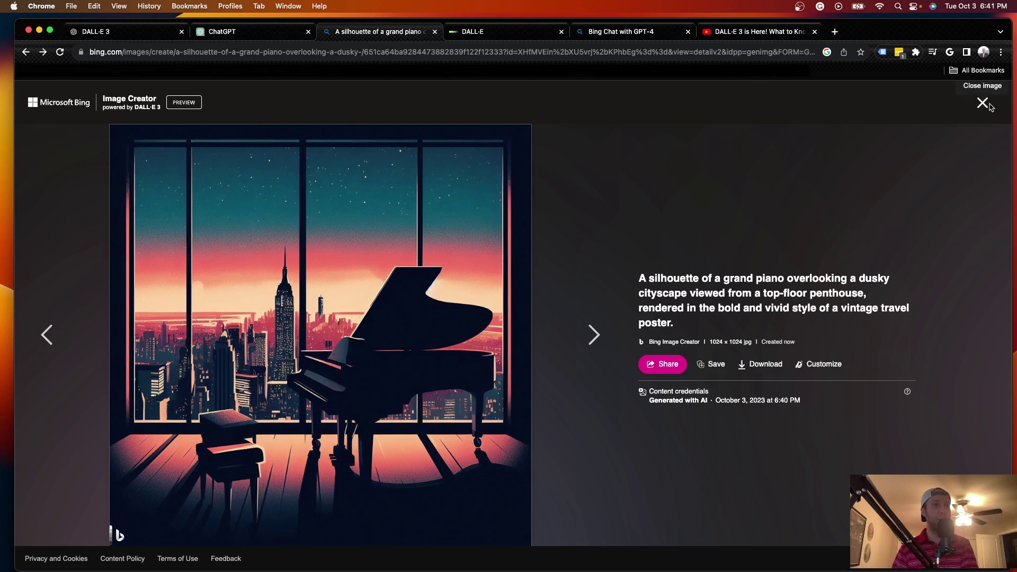
click(986, 104)
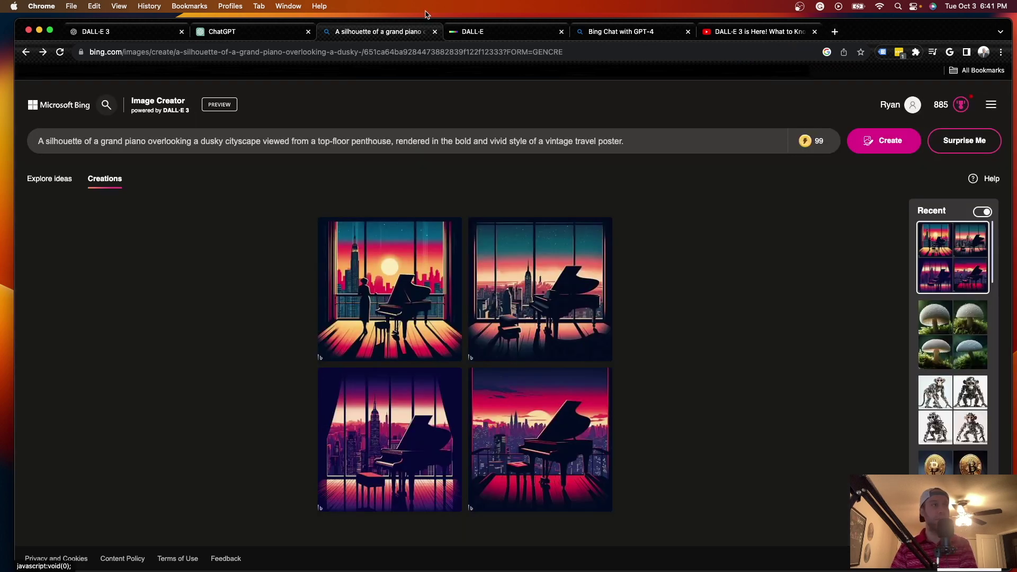
click(477, 32)
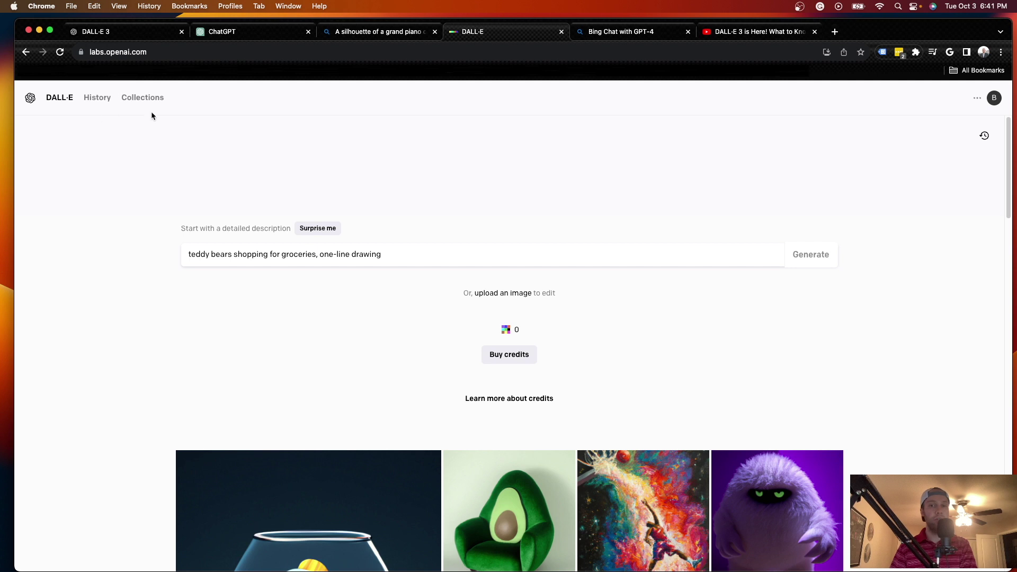
Step: Replace the teddy bear prompt with the piano prompt and try generating with zero credits
triple_click(384, 256)
text(A silhouette of a grand piano overlooking a dusky cityscape viewed from a top-floor penthouse, rendered in the bold and vivid style of a vintage travel poster.)
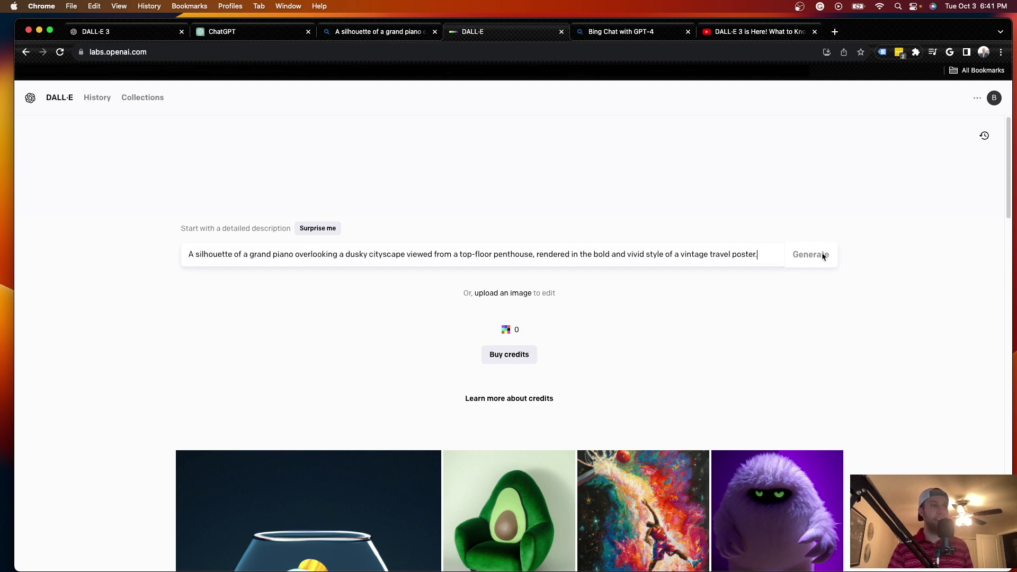
click(822, 254)
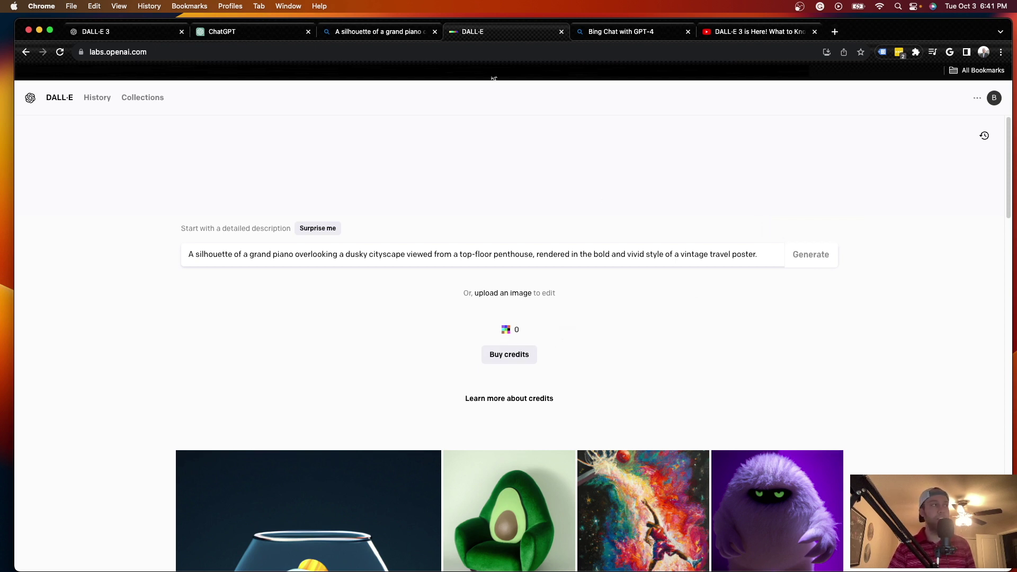
click(144, 54)
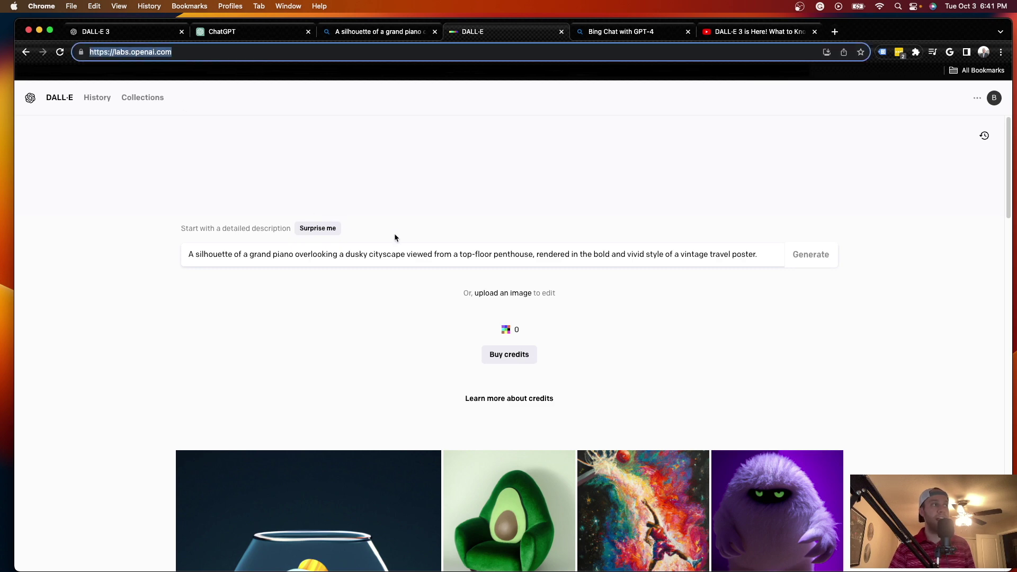
click(423, 213)
click(344, 35)
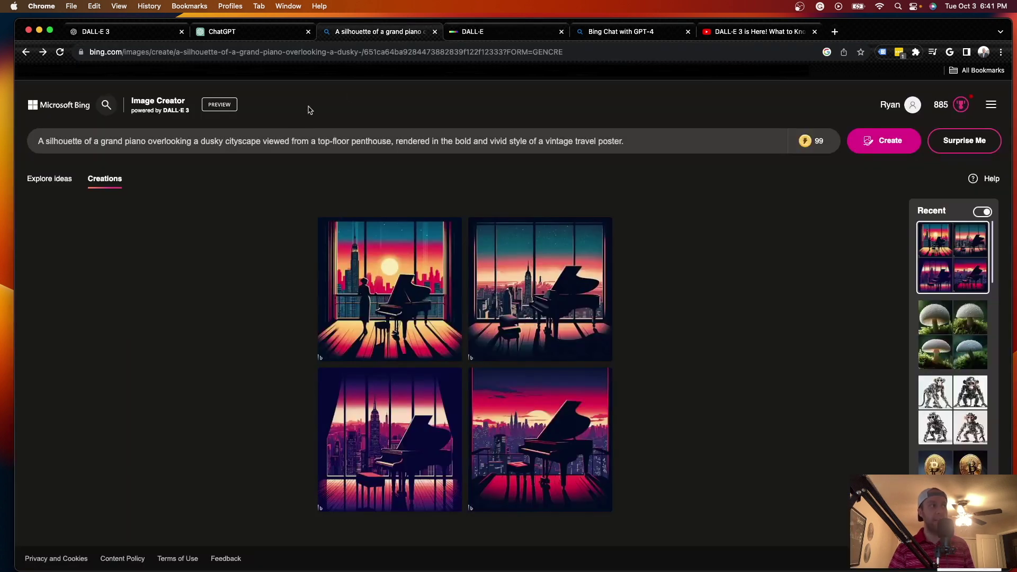
click(649, 35)
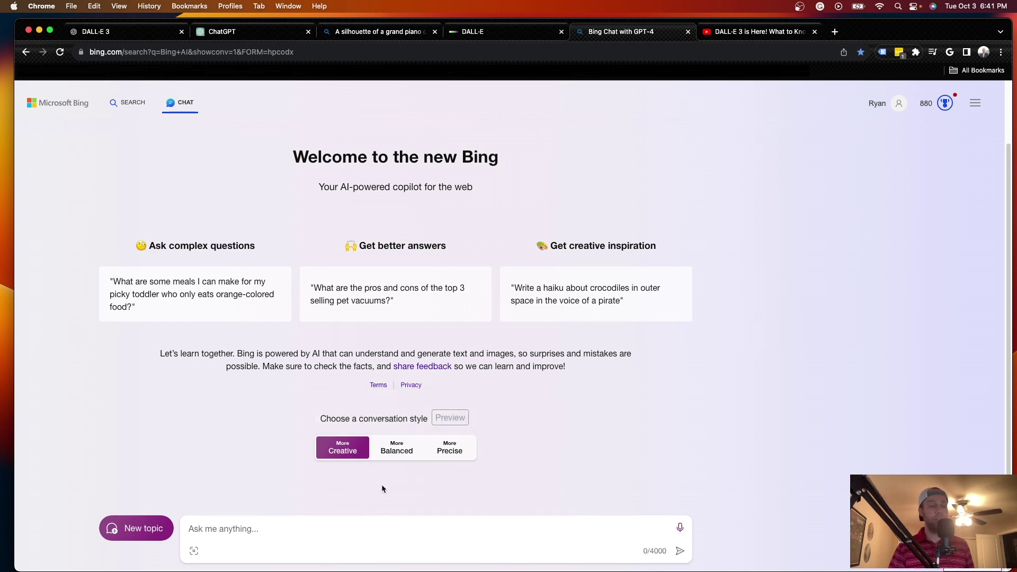
Step: Paste the grand piano poster prompt into Bing Chat's message box and send it
click(339, 529)
text(A silhouette of a grand piano overlooking a dusky cityscape viewed from a top-floor penthouse, rendered in the bold and vivid style of a vintage travel poster.)
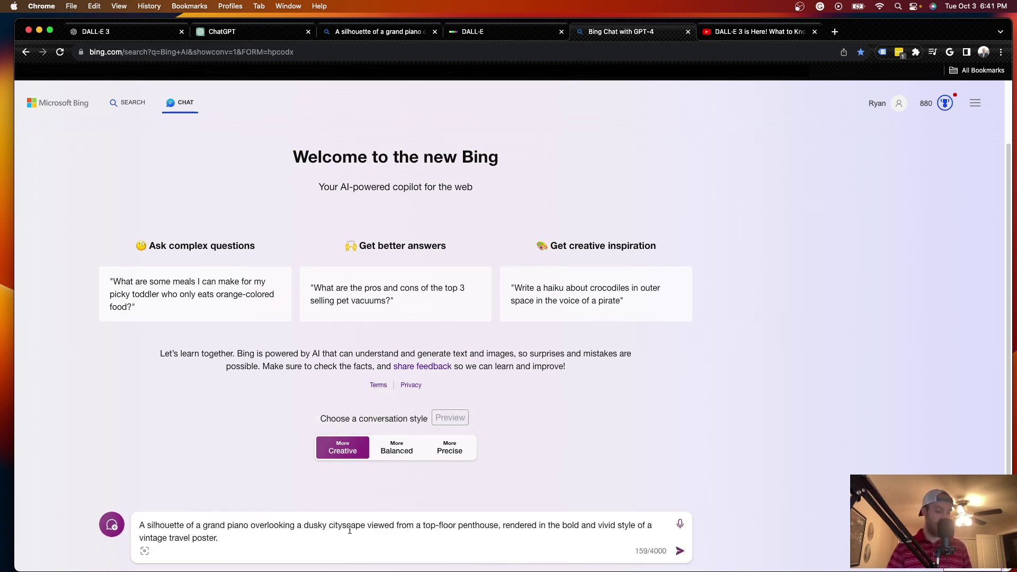
key(Return)
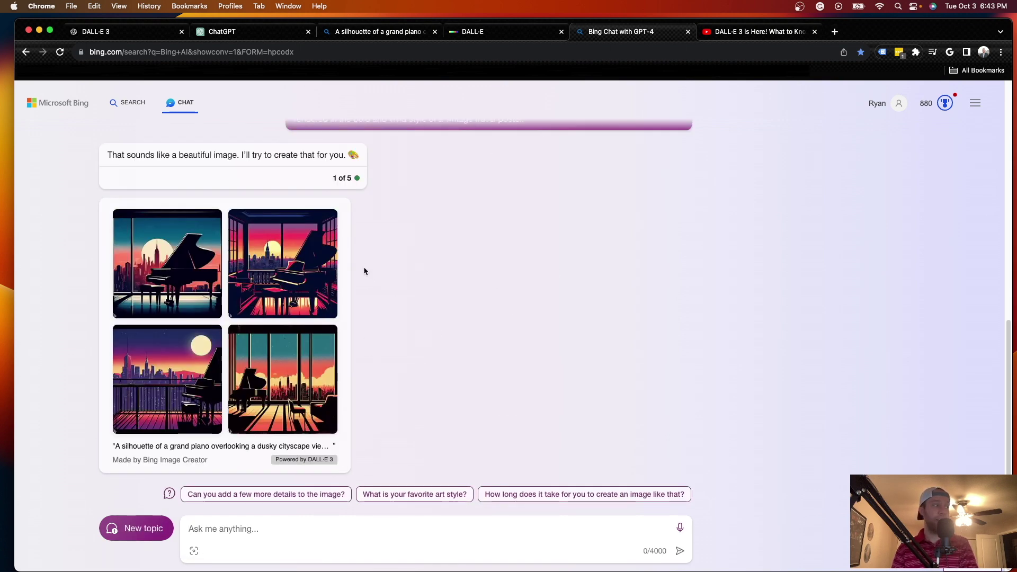
scroll(289, 303, up, 2)
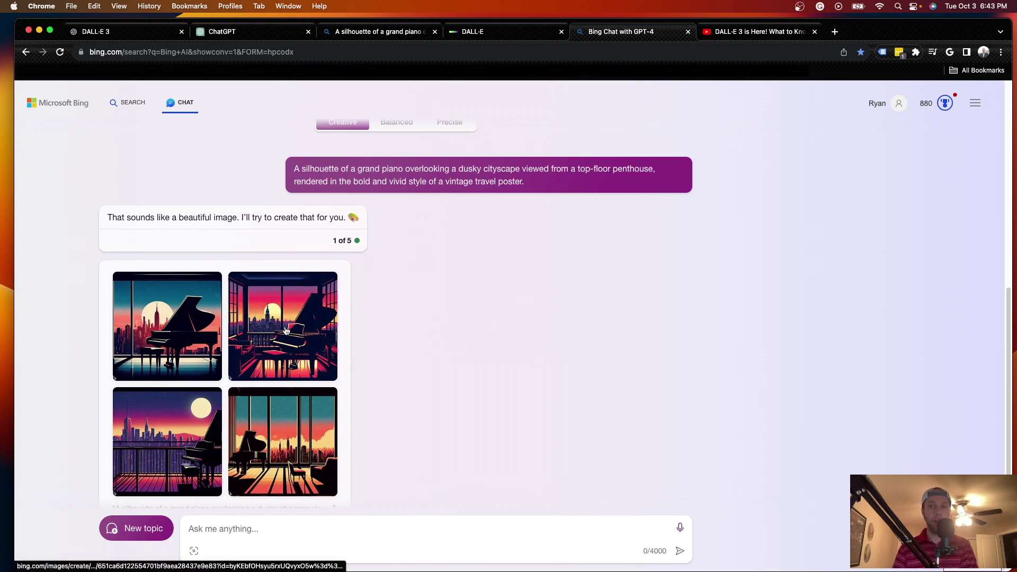
scroll(285, 330, down, 2)
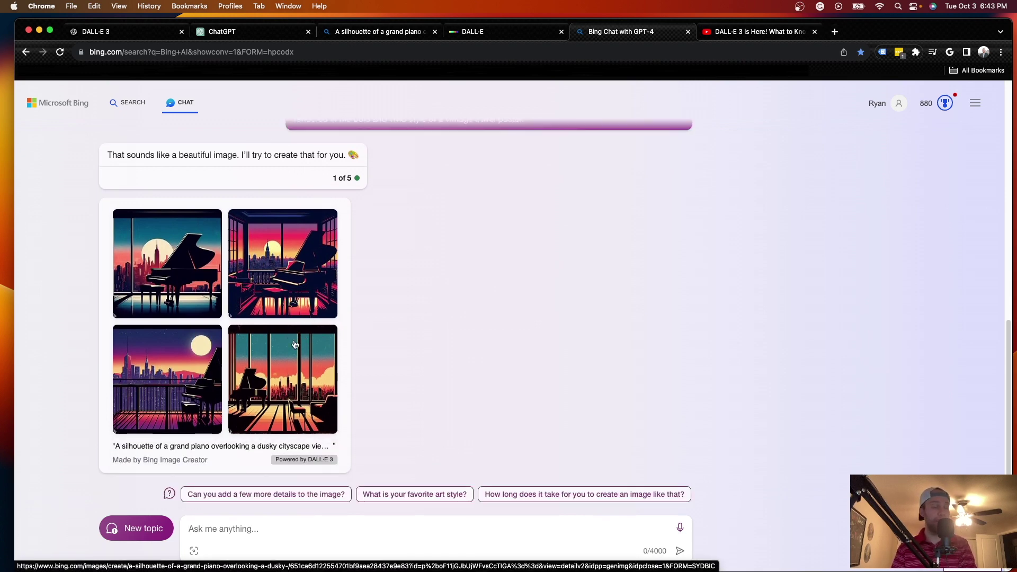
scroll(263, 279, up, 2)
scroll(184, 136, up, 10)
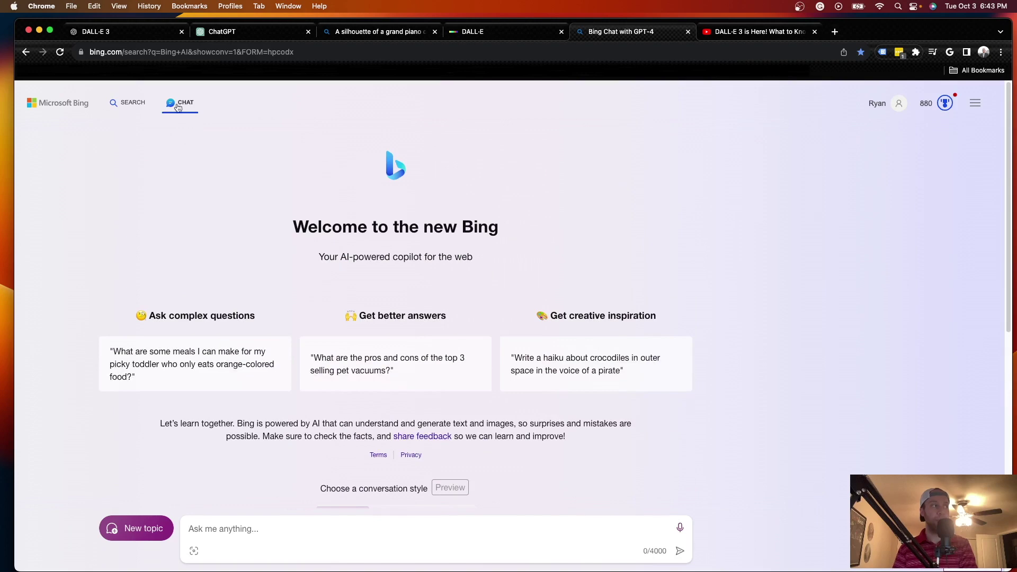
Step: Pass through the ChatGPT and DALL·E 3 tabs back to the Image Creator piano results
click(217, 32)
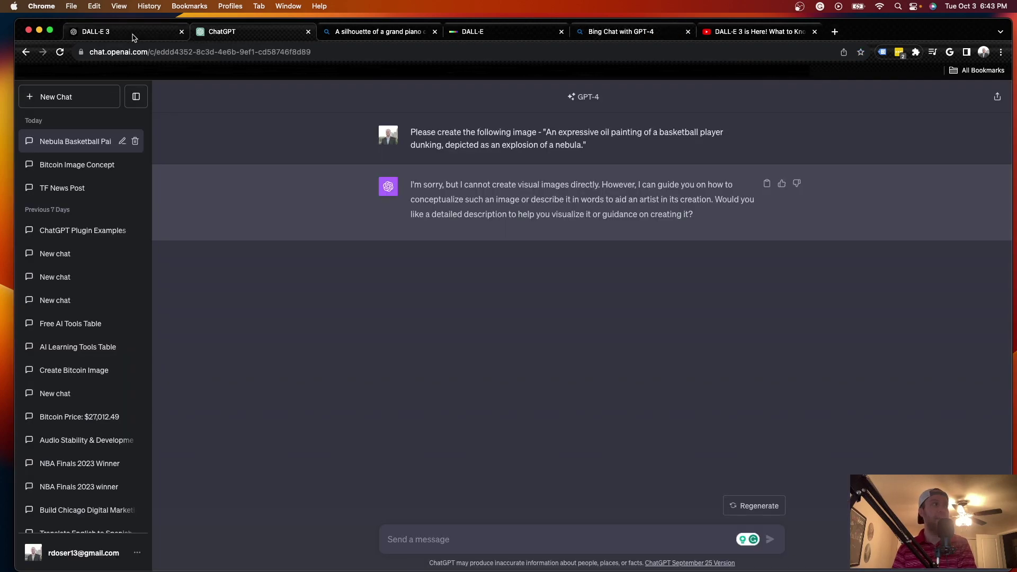
click(133, 36)
click(374, 32)
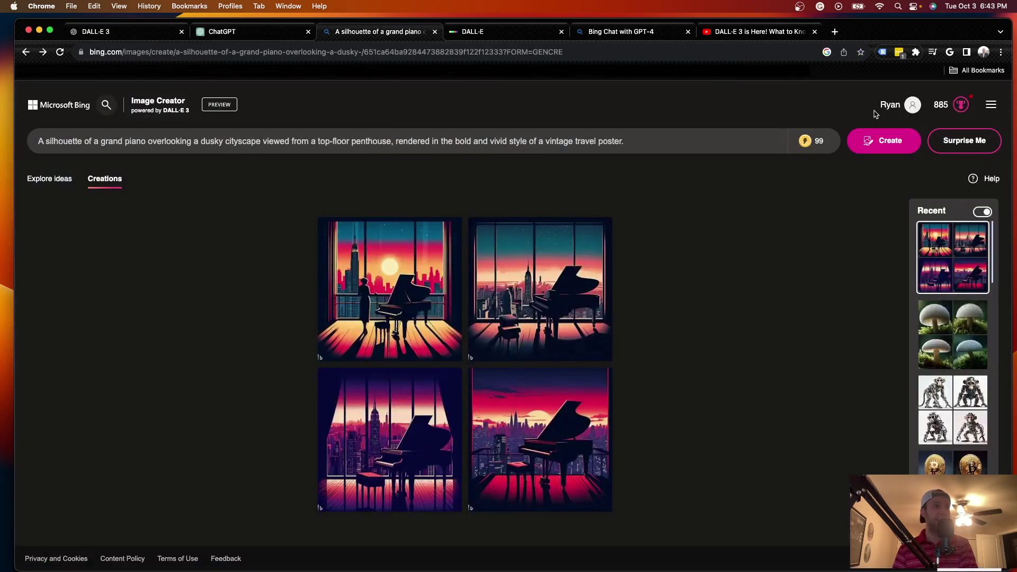